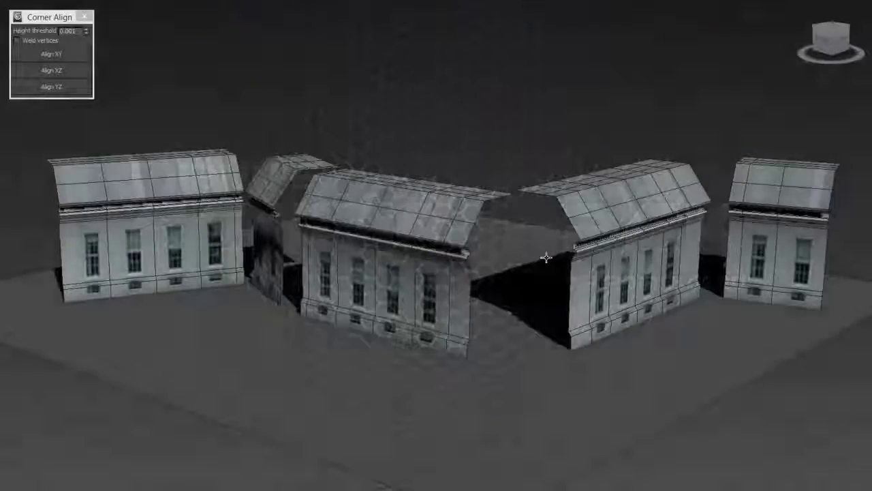
Orbit the perspective view to look over the five building blocks on the ground plane
middle_click_drag(546, 257, 552, 273, "alt")
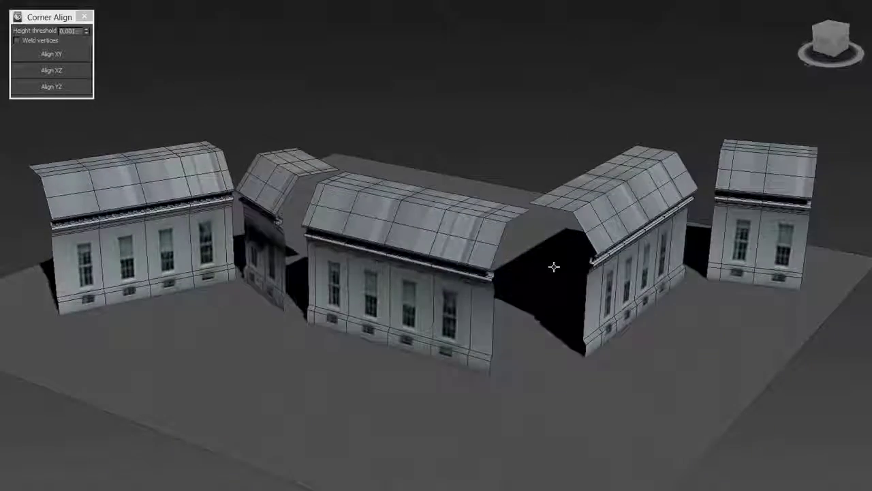
Select all buildings and, in Vertex mode, marquee-select the vertices at both middle wing ends
key("ctrl+a")
middle_click_drag(606, 267, 376, 213, "alt")
key("1")
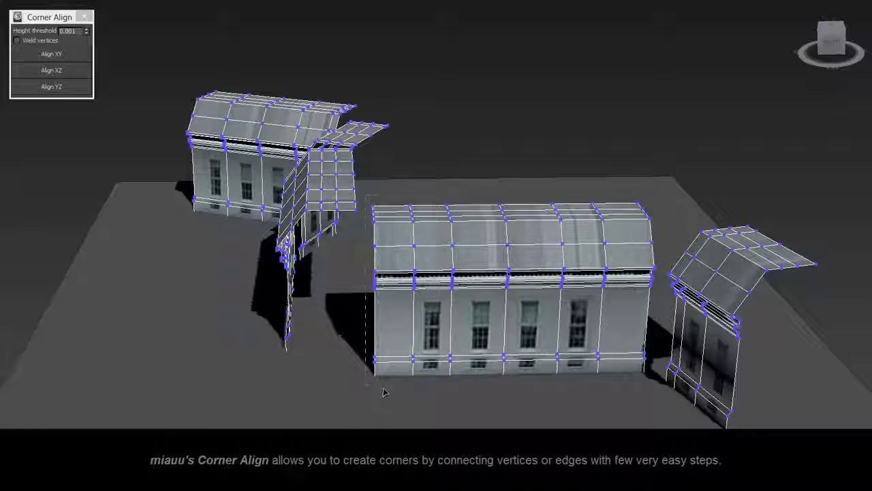
left_click_drag(384, 391, 385, 394)
mouse_move(404, 331)
middle_mouse_down("alt")
mouse_move(467, 350)
mouse_move(464, 358)
middle_mouse_up("alt")
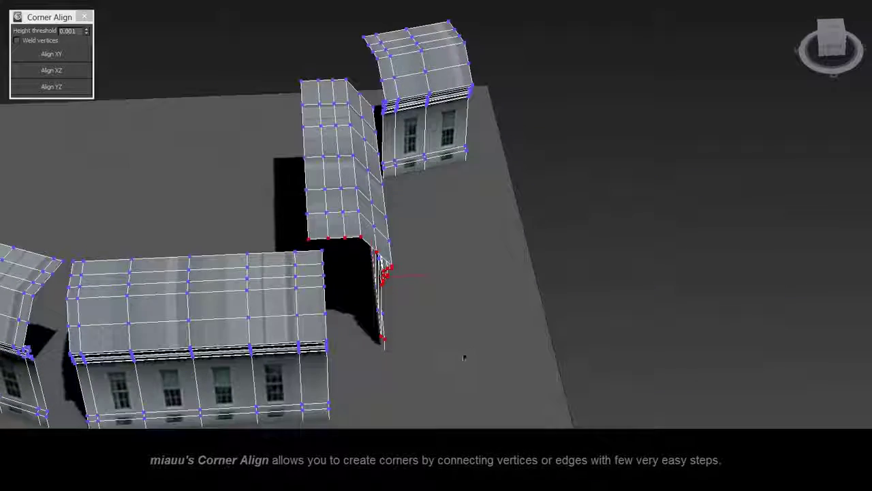
mouse_move(344, 422)
left_mouse_down()
mouse_move(311, 250)
mouse_move(321, 259)
left_mouse_up()
middle_click_drag(597, 326, 538, 329, "alt")
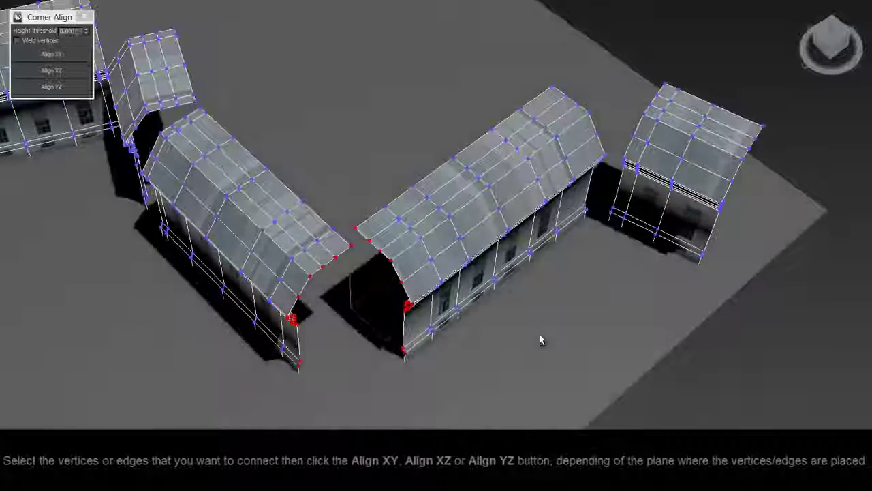
Run Align XY on the wing-end vertices and answer the height threshold prompt
key("w")
middle_click_drag(482, 306, 476, 333, "alt")
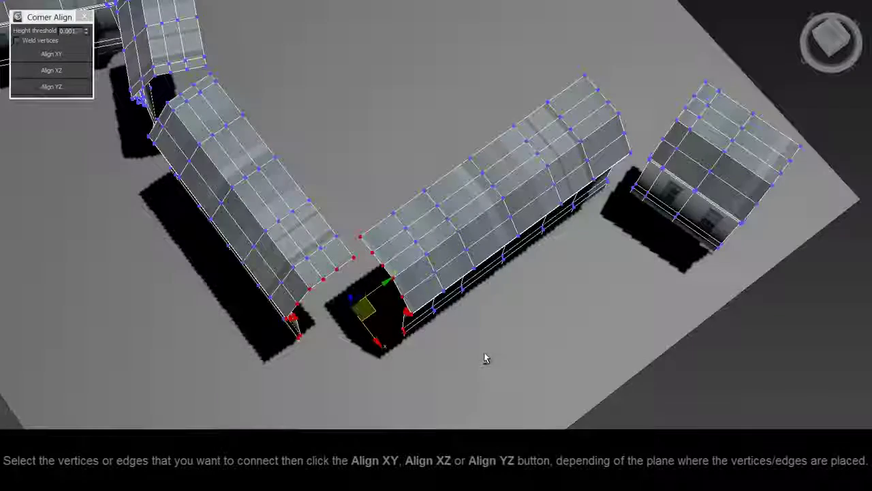
middle_click_drag(486, 356, 144, 100, "alt")
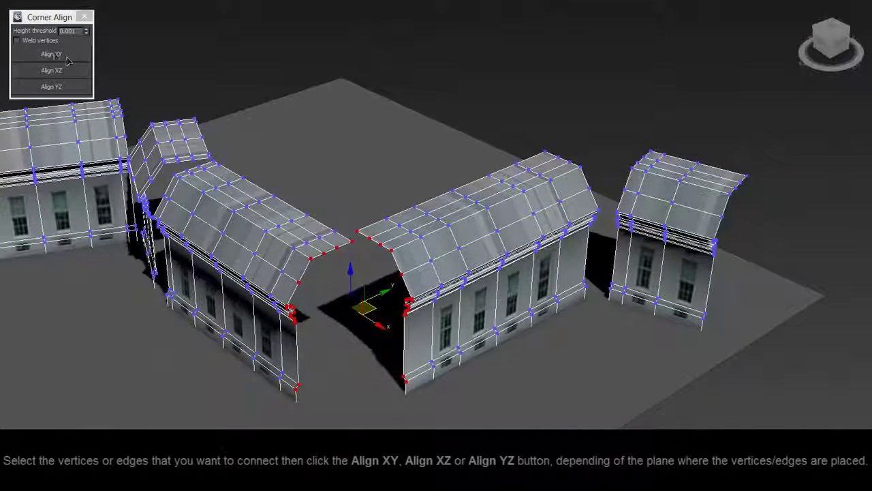
left_click(55, 55)
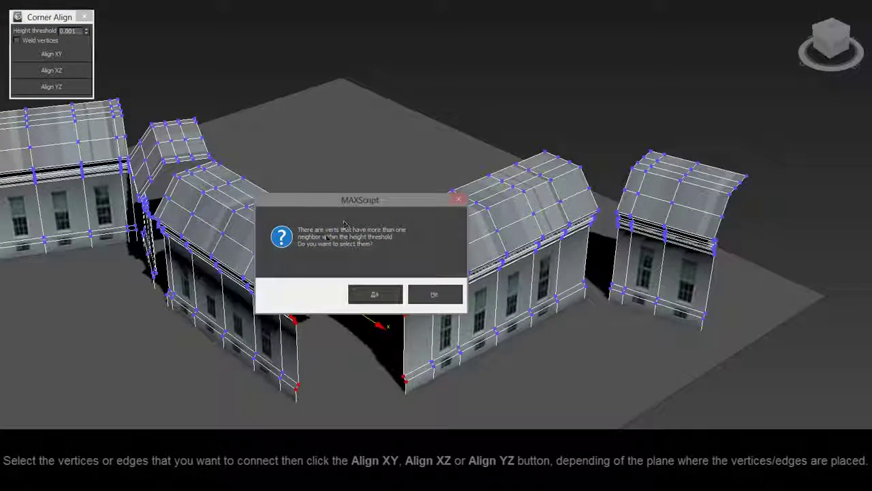
left_click_drag(370, 198, 374, 82)
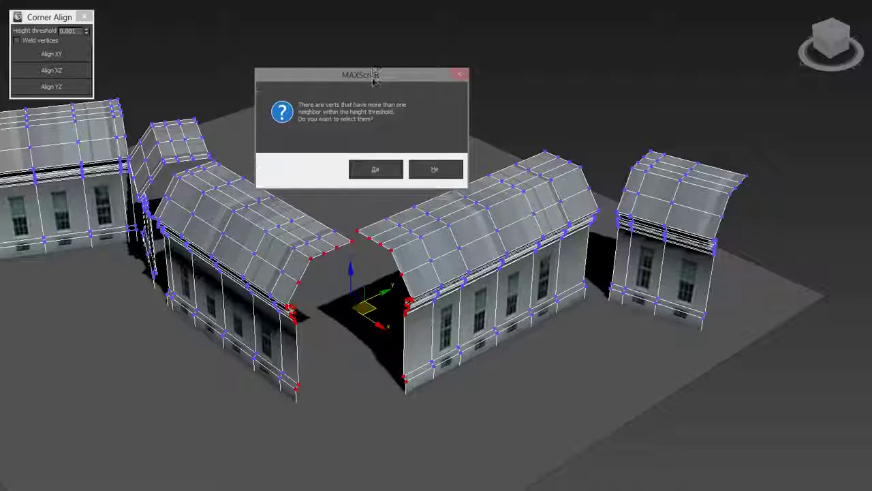
left_click(377, 175)
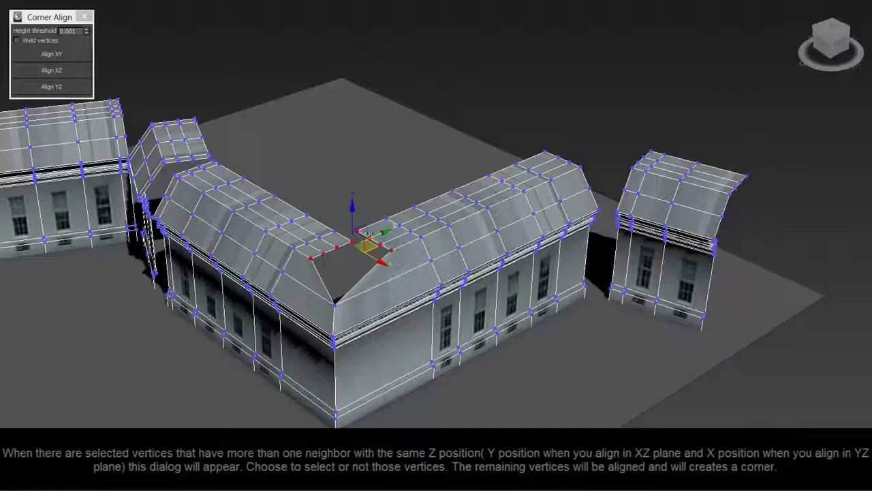
Zoom in on the new corner, leave Vertex mode, and select the edges at the open roof corner
mouse_move(435, 261)
middle_mouse_down("alt")
mouse_move(427, 306)
mouse_move(402, 270)
middle_mouse_up("alt")
scroll(400, 267, "up", 3)
scroll(400, 267, "up", 2)
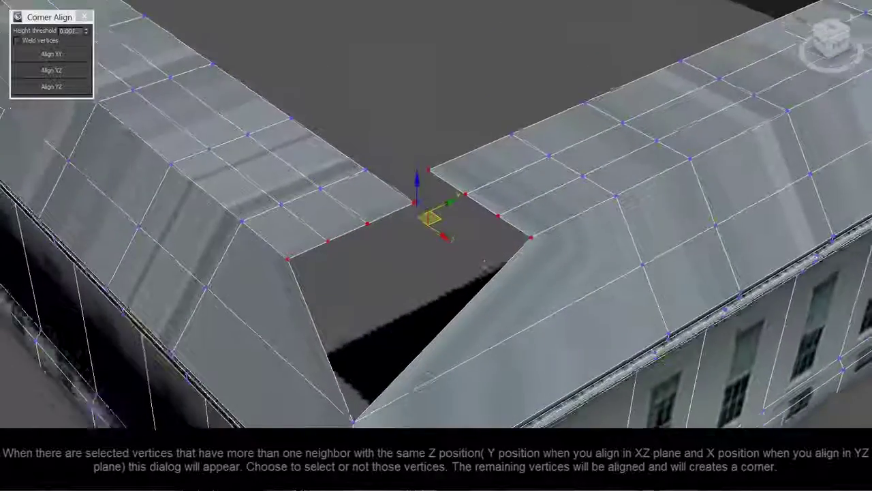
scroll(400, 267, "up", 2)
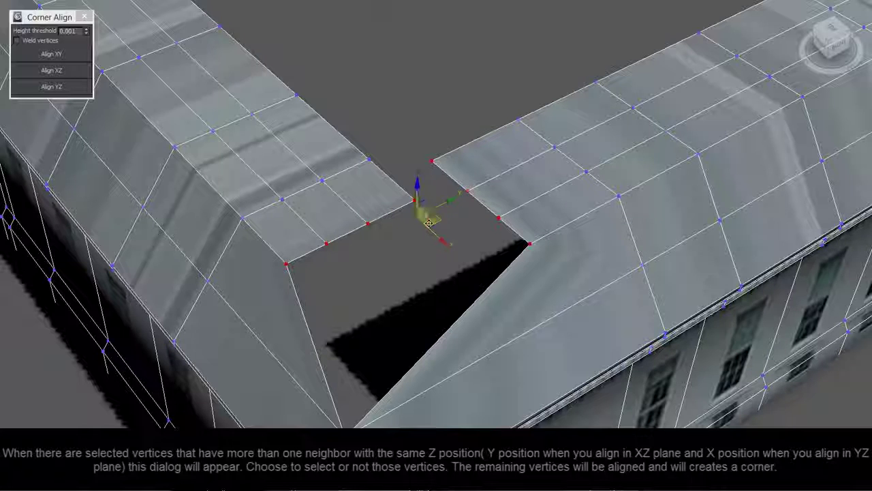
key("1")
key("1")
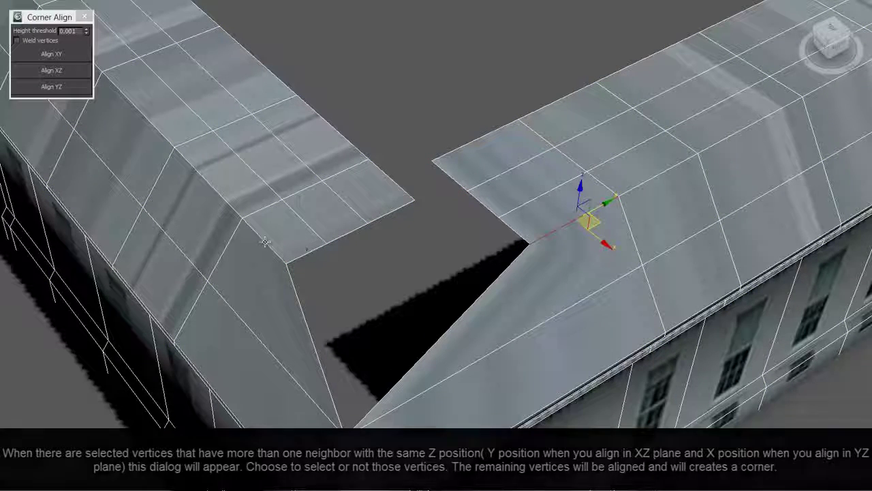
left_click_drag(313, 251, 235, 211)
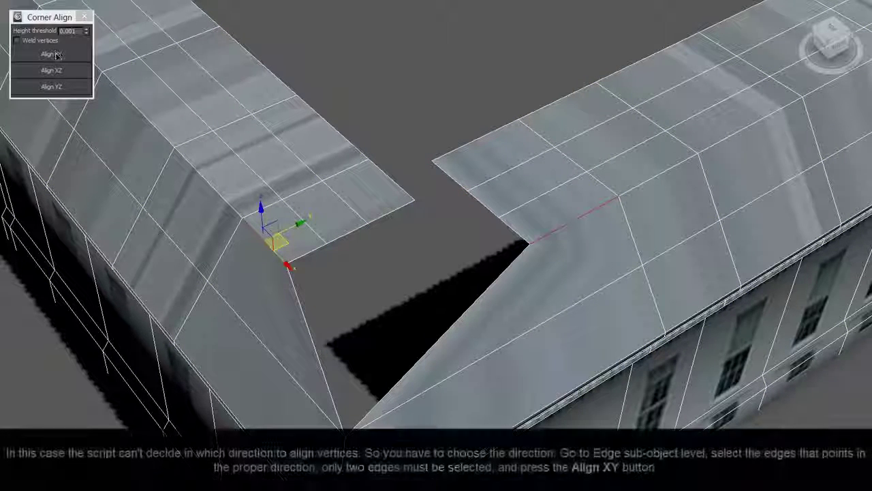
In Top view, align the first pair of edges at the roof gap with Align XY
left_click(51, 54)
scroll(484, 238, "up", 3)
key("t")
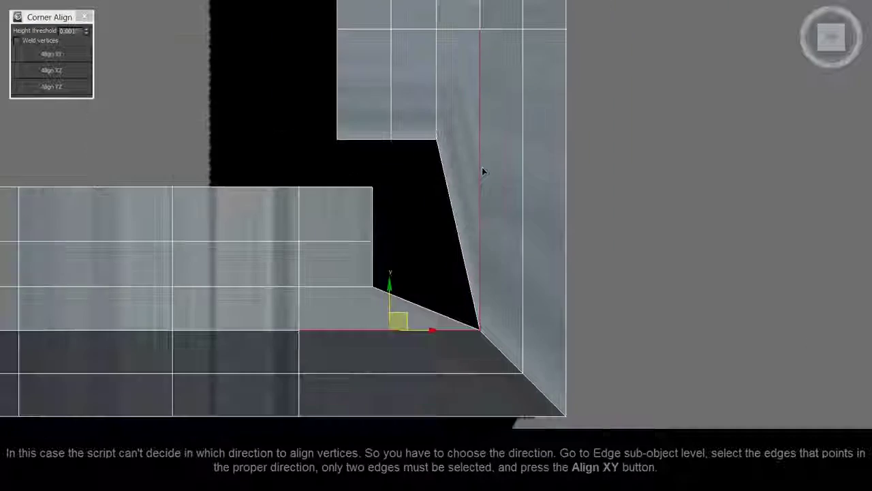
left_click(336, 75)
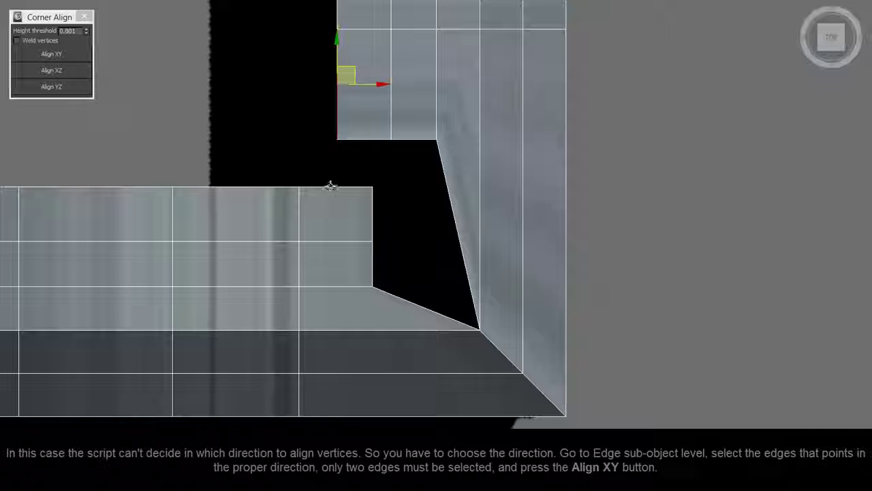
left_click(330, 186, "ctrl")
left_click(51, 54)
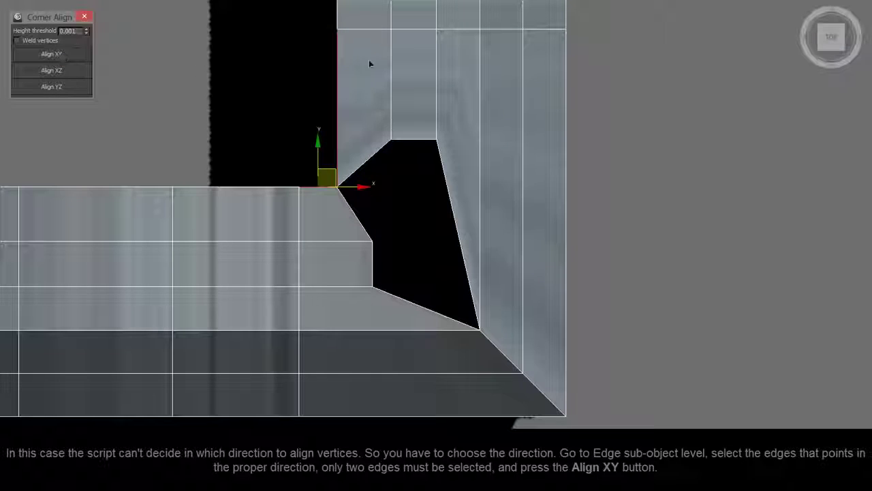
Align the next two edge pairs to close the triangular hole in the roof corner
left_click(389, 64)
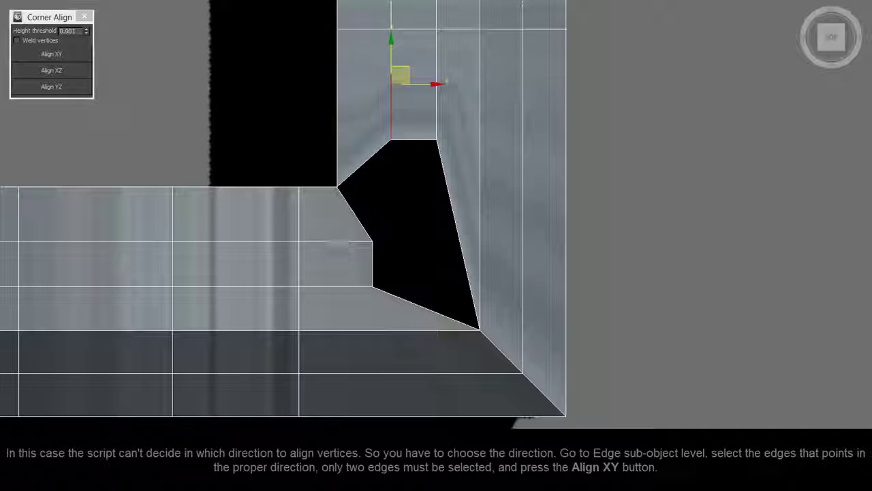
left_click(344, 241, "ctrl")
left_click(60, 55)
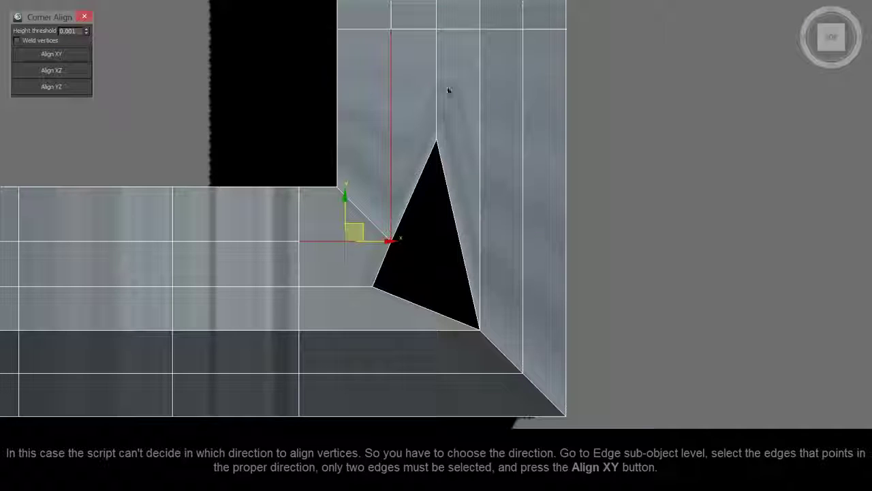
left_click(437, 69)
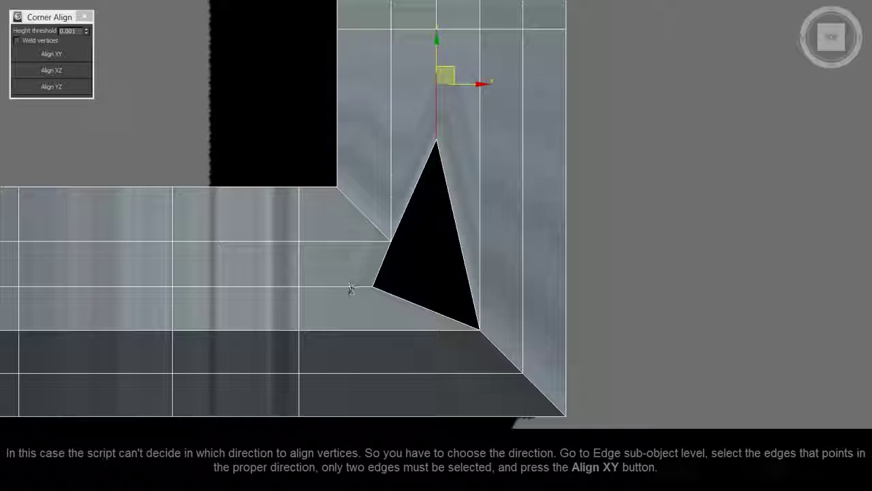
left_click(349, 286, "ctrl")
left_click(52, 54)
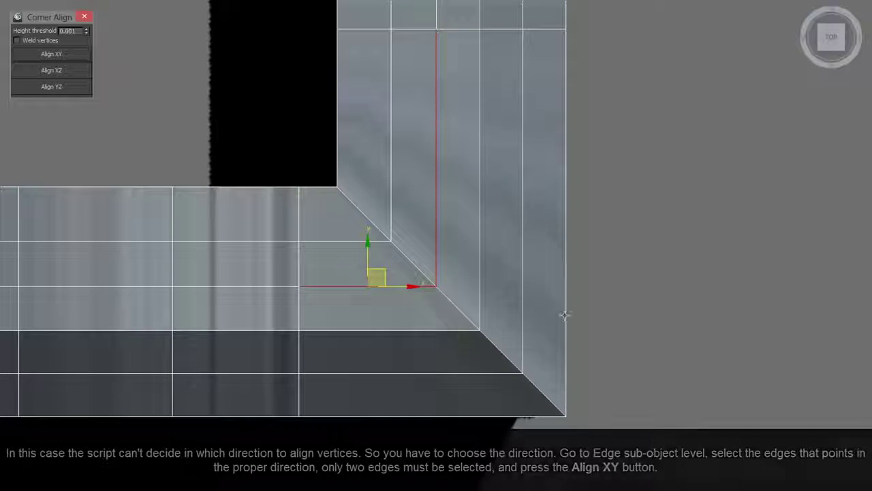
mouse_move(564, 314)
middle_mouse_down("alt")
mouse_move(550, 327)
mouse_move(524, 298)
mouse_move(520, 236)
mouse_move(425, 247)
middle_mouse_up("alt")
Zoom in on both buildings and select the right building's corner edge, extended with Ring
scroll(519, 241, "down", 3)
scroll(425, 247, "up", 3)
scroll(425, 248, "up", 2)
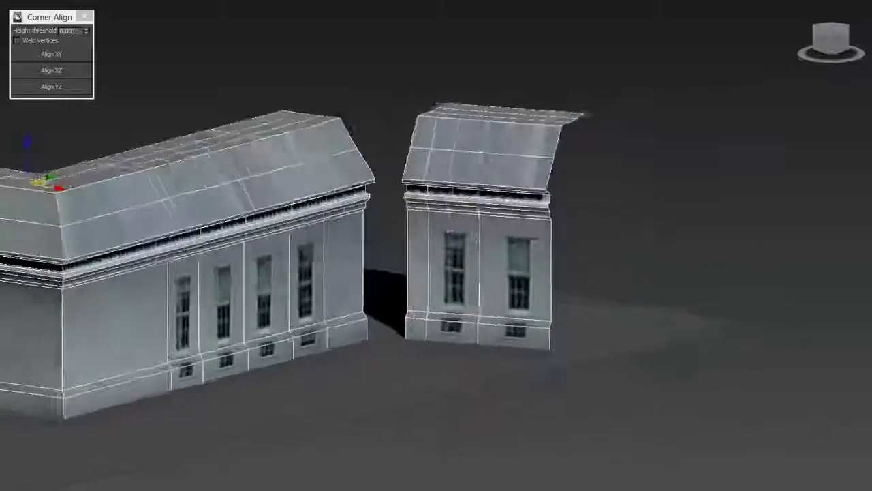
scroll(487, 245, "up", 2)
middle_click_drag(477, 246, 496, 243, "alt")
scroll(487, 251, "up", 2)
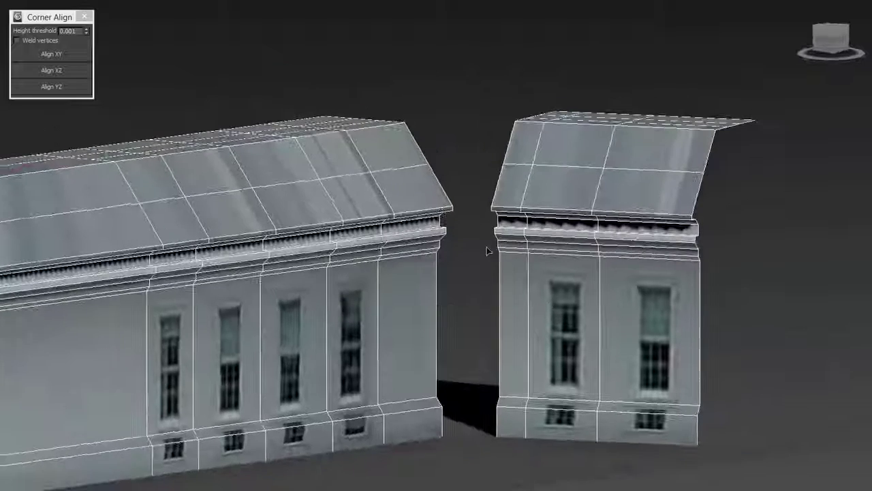
left_click(514, 406)
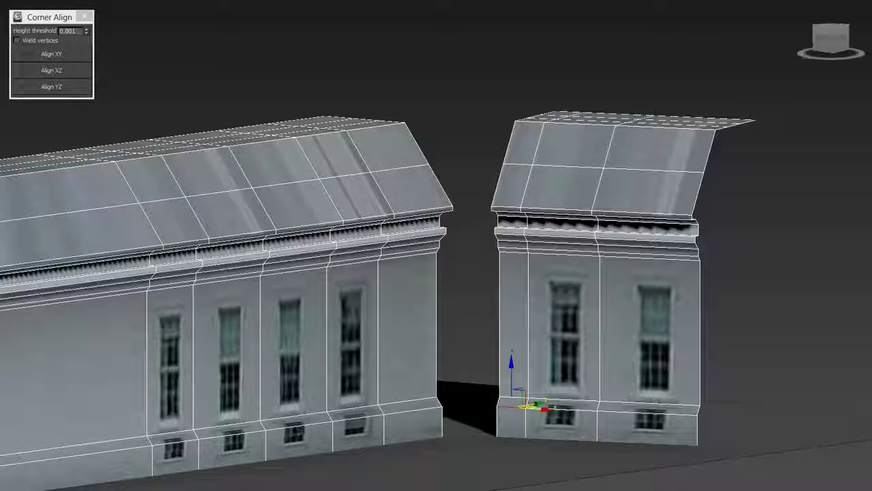
key("alt+r")
Add the left building's bottom corner edge, undoing an accidental roof-end edge selection
left_click(407, 410, "ctrl")
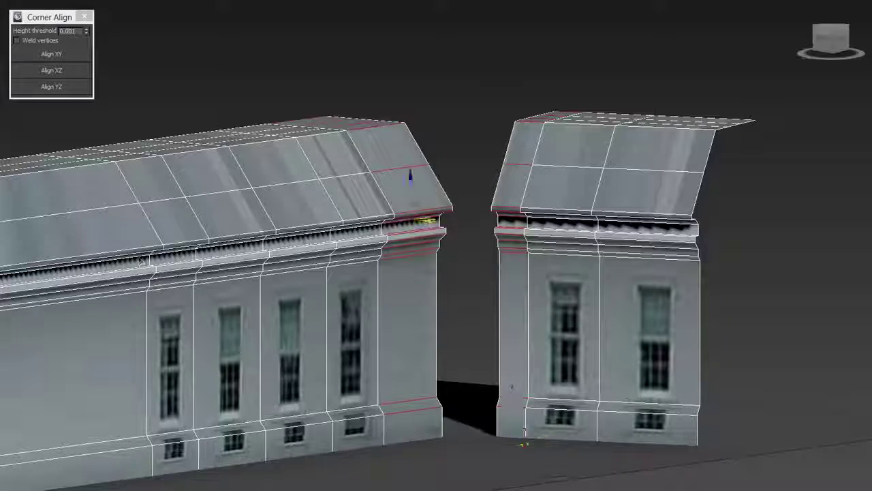
middle_click_drag(409, 175, 395, 264, "alt")
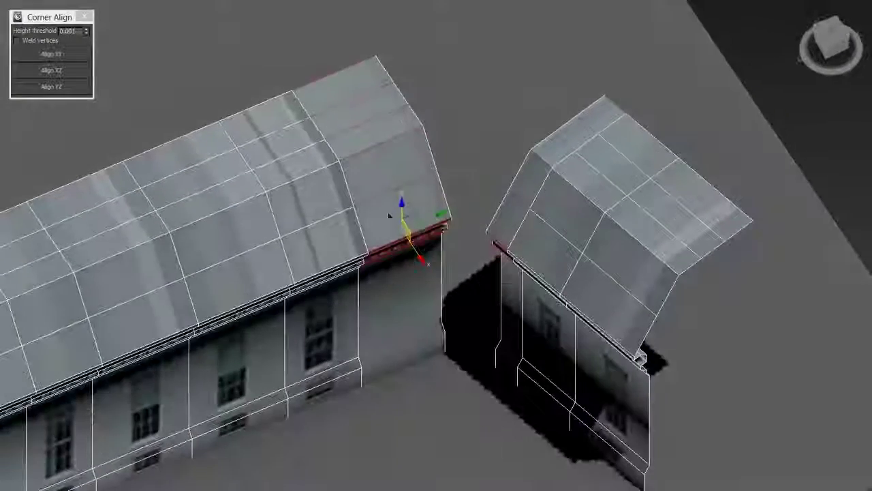
left_click(352, 73, "ctrl")
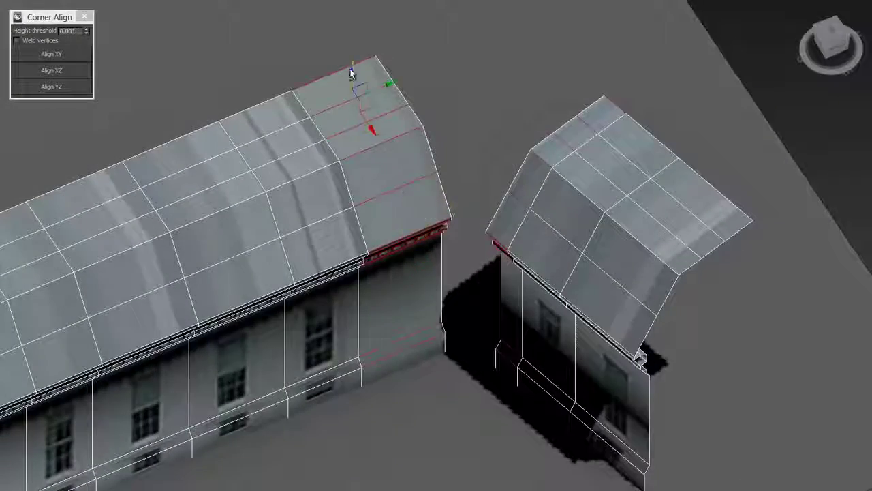
key("ctrl+z")
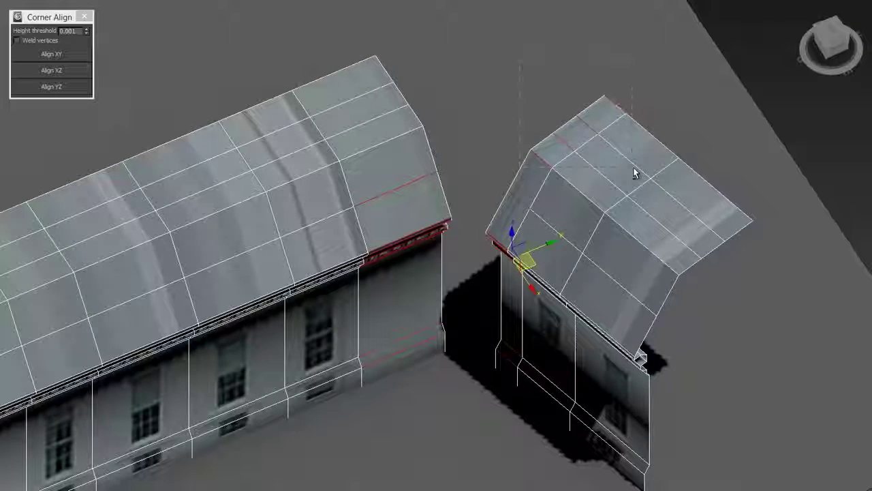
middle_click_drag(632, 174, 574, 200, "alt")
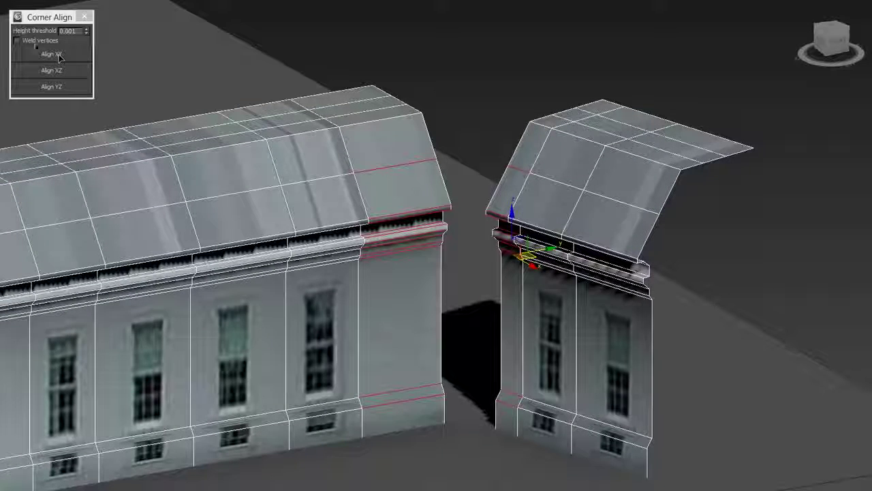
Turn on Weld vertices and align the right wall's corner onto the left wall
left_click(18, 41)
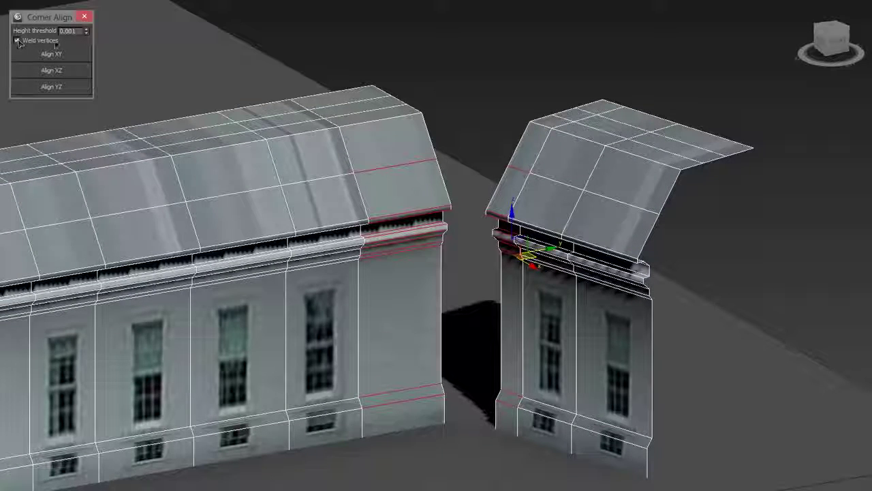
left_click(60, 55)
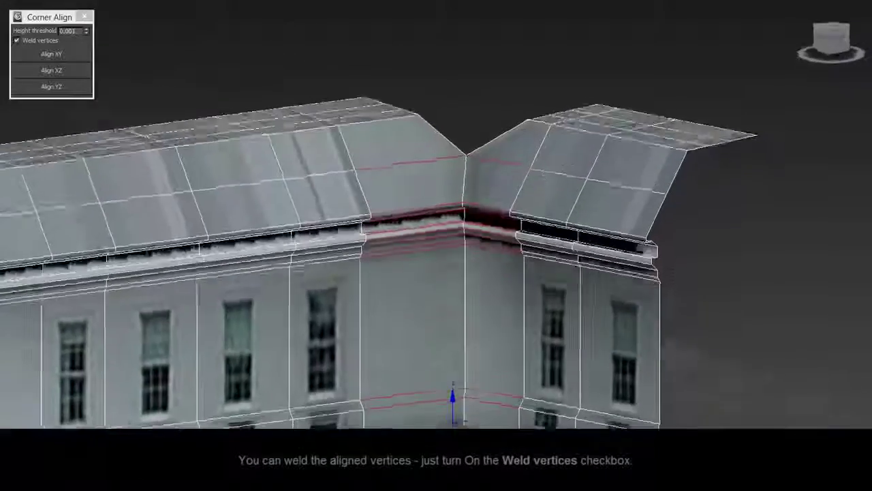
middle_click_drag(514, 229, 531, 194, "alt")
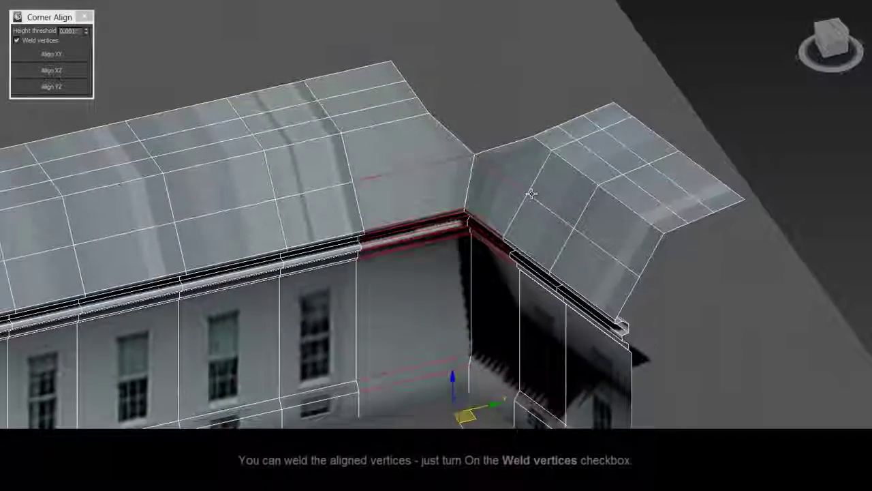
Align two pairs of roof corner vertices so the right roof meets the left ridge
left_click(406, 128)
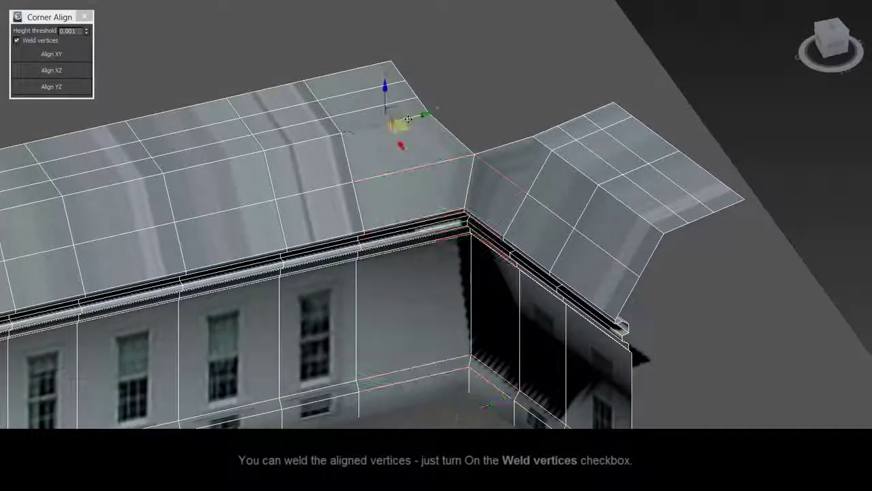
left_click(558, 148)
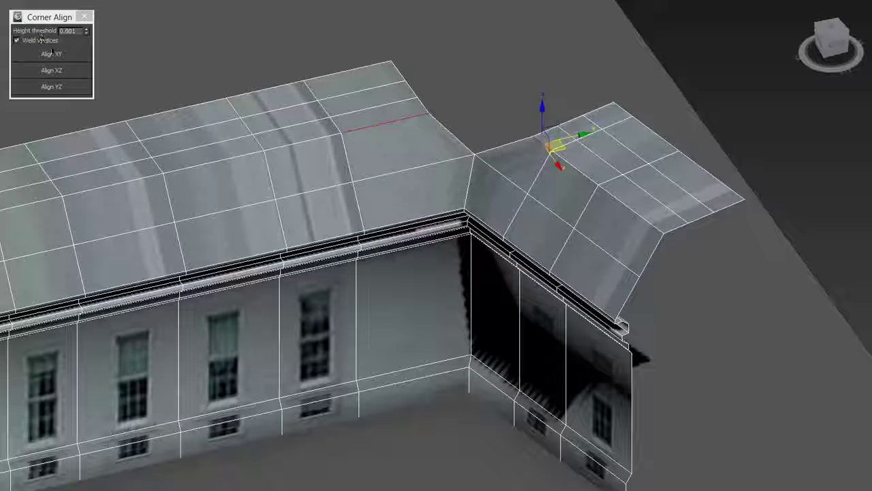
left_click(51, 54)
left_click(402, 76)
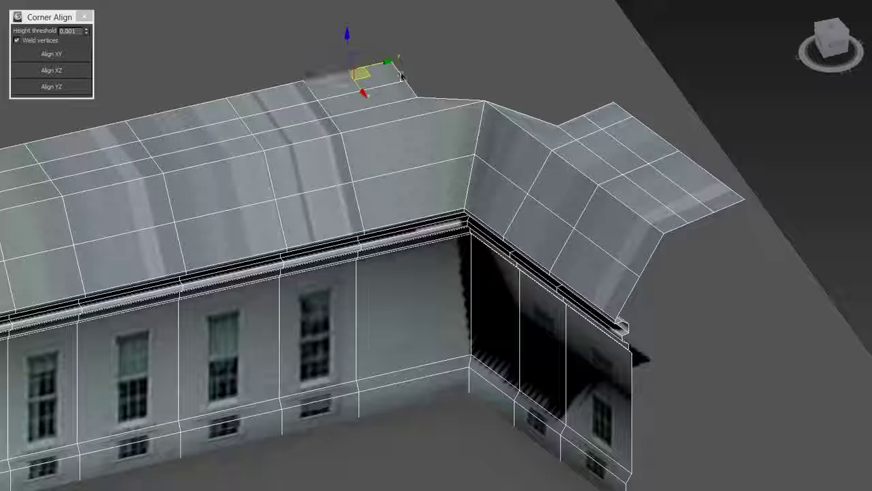
left_click(630, 113)
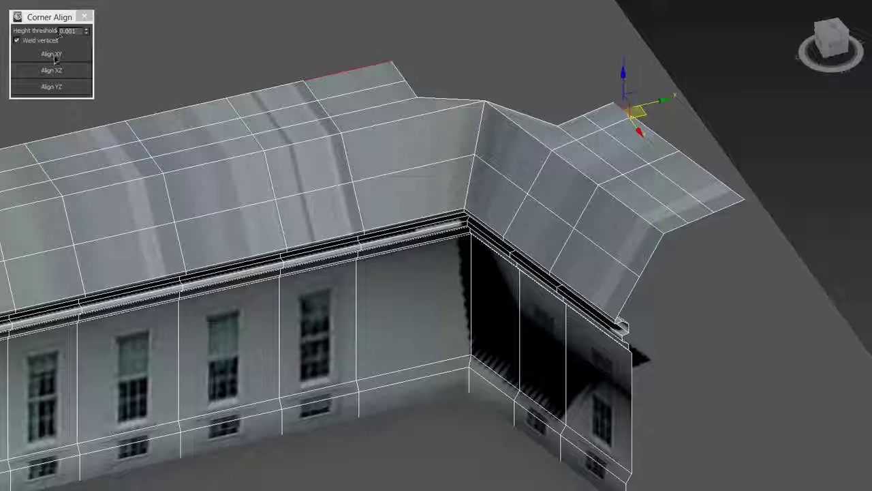
left_click(53, 56)
From a top-down view, align the inner roof corner edge and square up its vertices
middle_click_drag(545, 119, 543, 157, "alt")
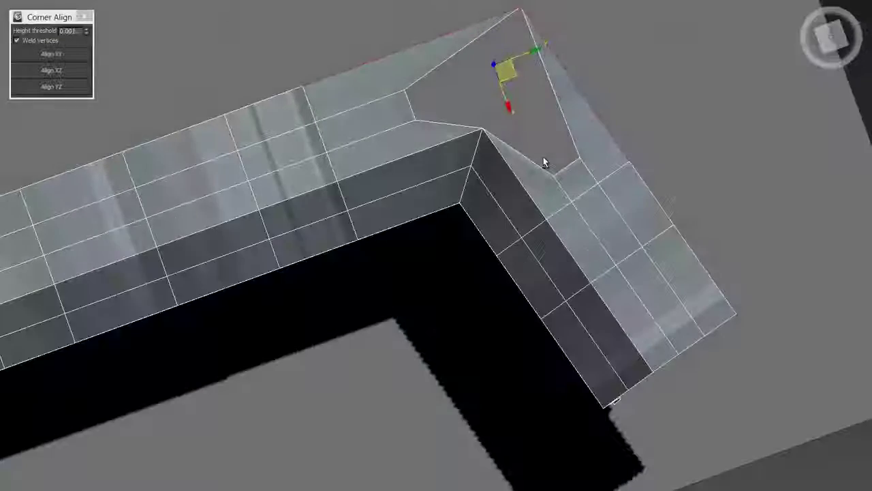
left_click(383, 96)
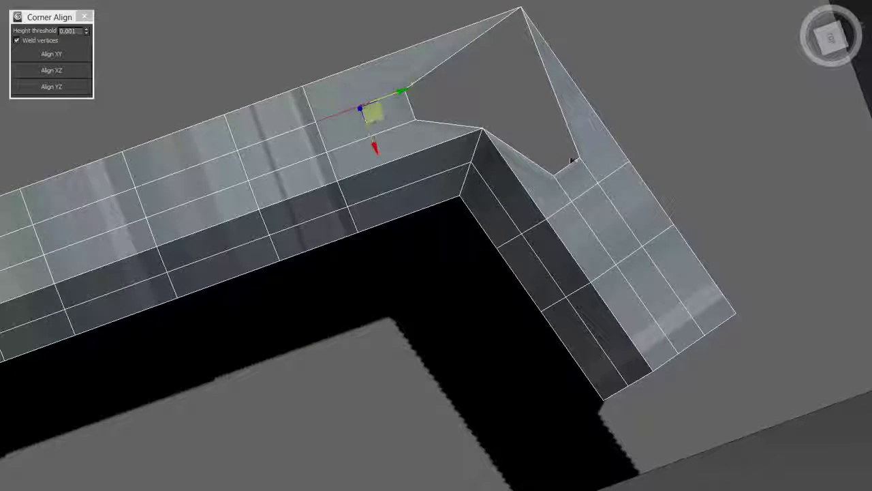
left_click(58, 56)
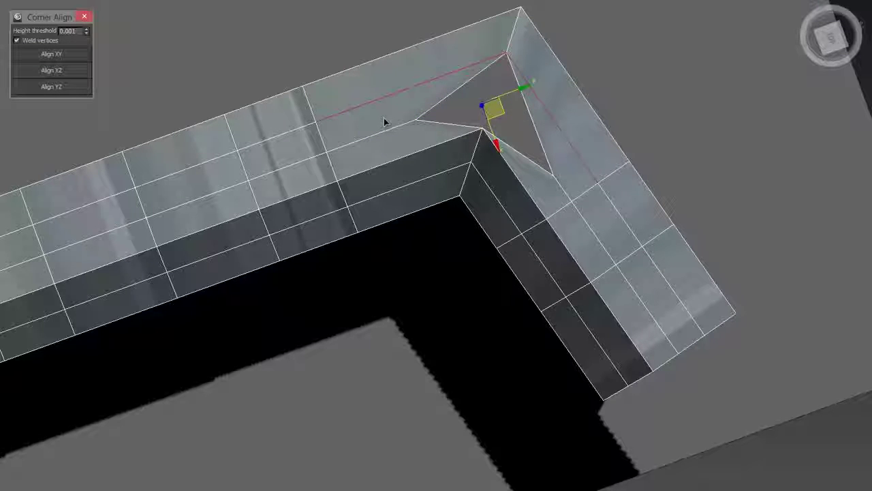
left_click(385, 131)
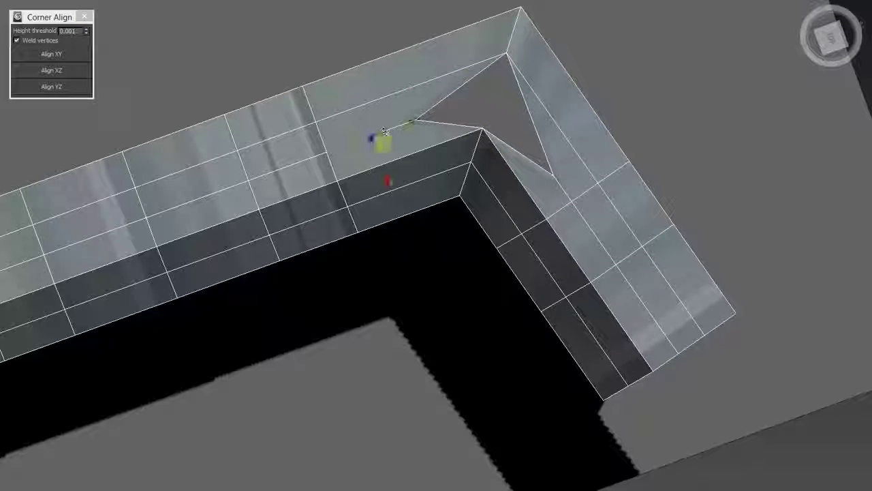
left_click(62, 57)
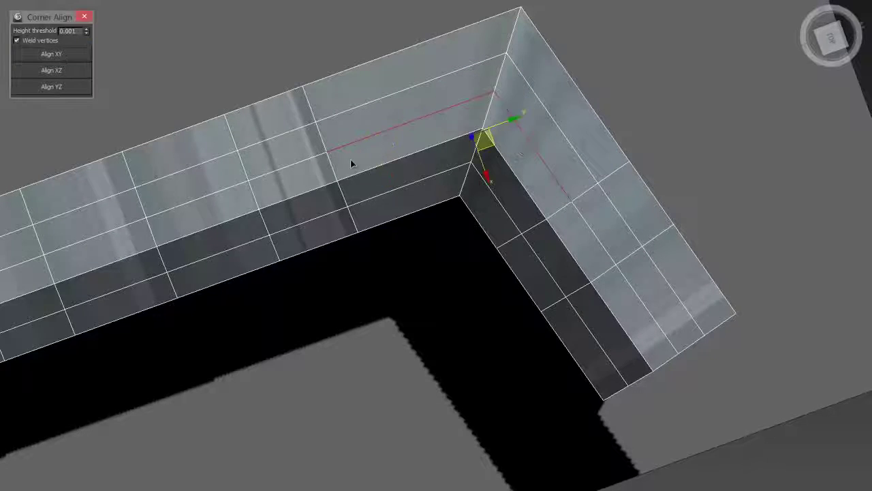
mouse_move(350, 159)
middle_mouse_down("alt")
mouse_move(403, 186)
mouse_move(409, 152)
middle_mouse_up("alt")
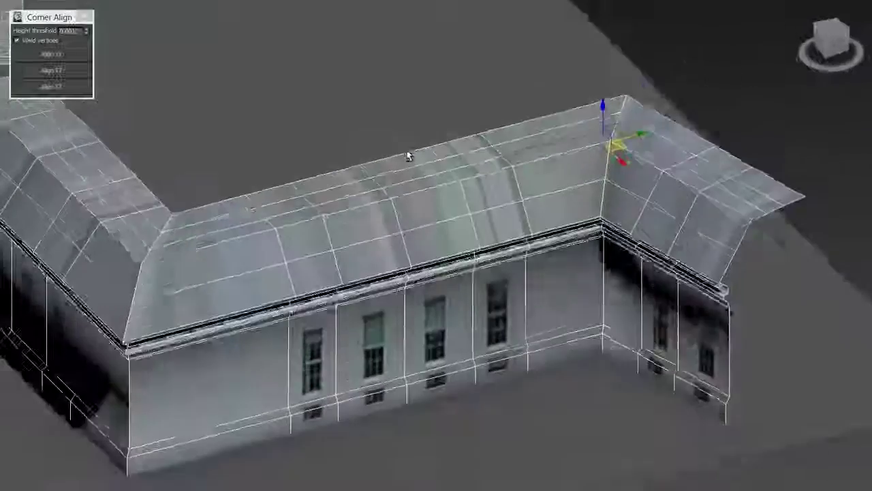
Zoom to a frontal view and select the right building's wall and roof edges
scroll(408, 143, "up", 2)
scroll(512, 189, "up", 3)
middle_click_drag(326, 184, 376, 166, "alt")
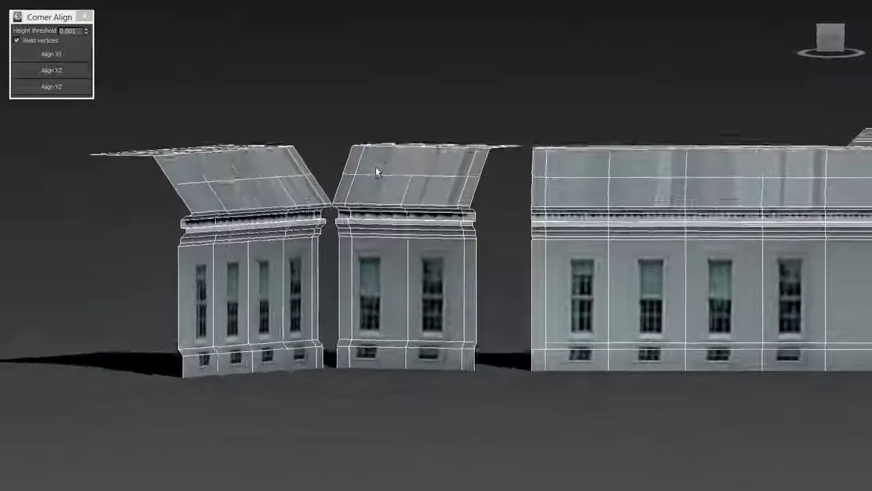
scroll(372, 168, "up", 1)
scroll(409, 204, "up", 1)
scroll(457, 270, "up", 2)
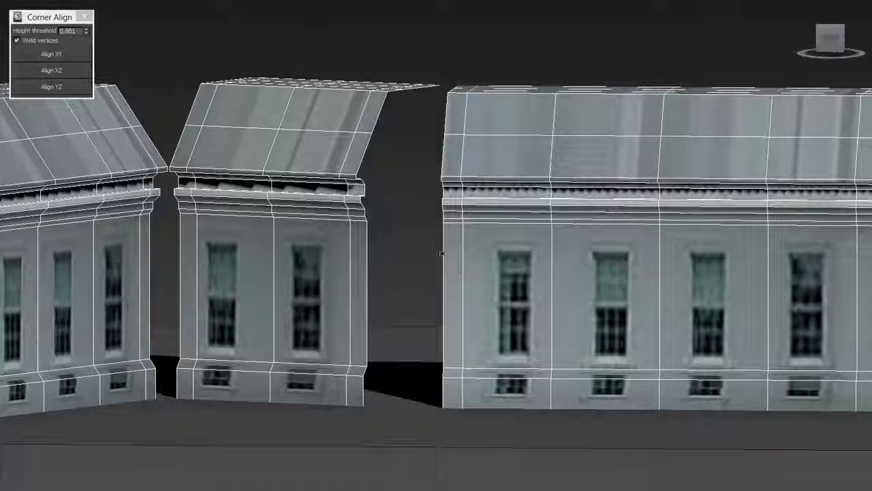
left_click(441, 252)
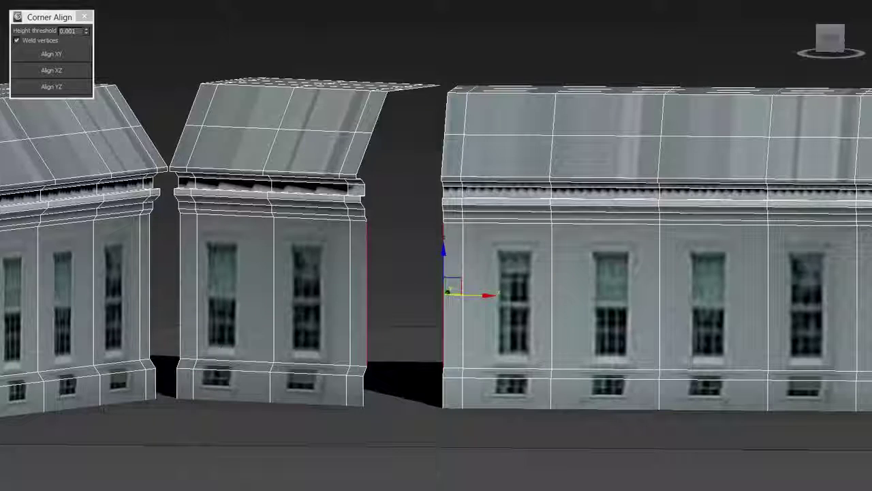
left_click(443, 136)
Align the right wall to the middle wall's corner and orbit to inspect the join
mouse_move(521, 166)
middle_mouse_down("alt")
mouse_move(522, 210)
mouse_move(534, 215)
mouse_move(545, 205)
middle_mouse_up("alt")
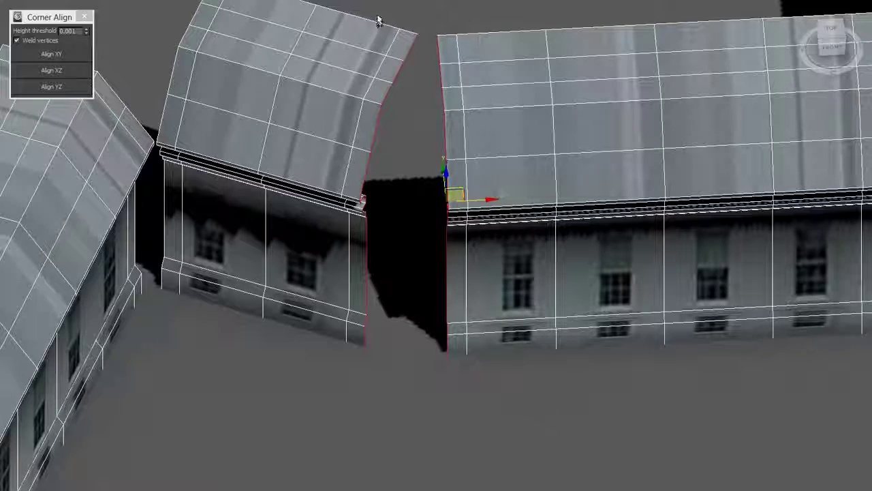
middle_click_drag(500, 179, 501, 168, "alt")
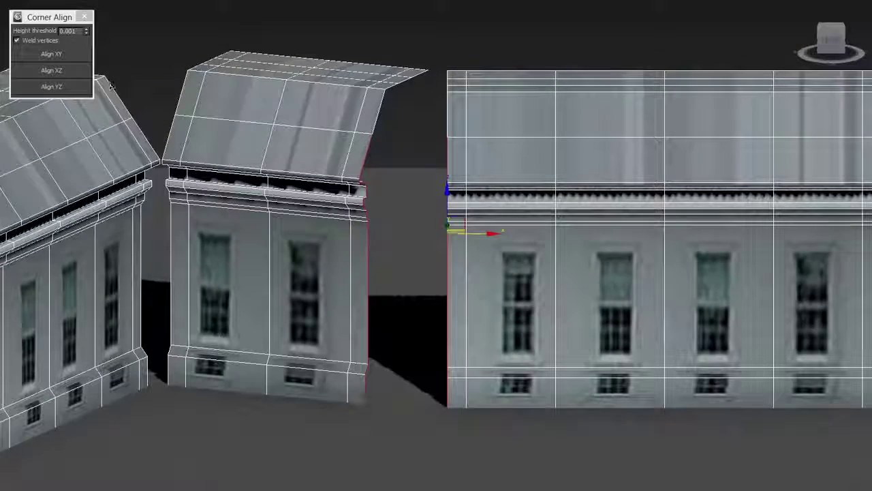
left_click(51, 53)
mouse_move(409, 205)
middle_mouse_down("alt")
mouse_move(436, 245)
mouse_move(423, 232)
middle_mouse_up("alt")
middle_click_drag(460, 130, 473, 127, "alt")
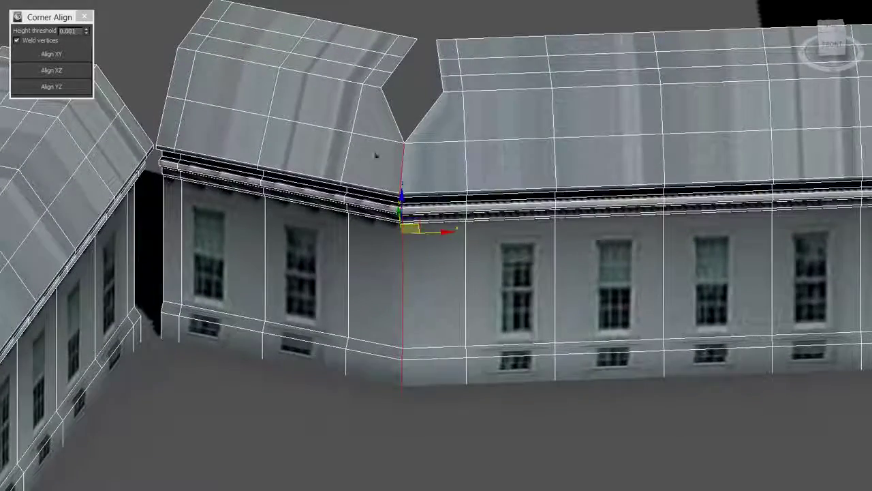
mouse_move(376, 155)
middle_mouse_down("alt")
mouse_move(404, 163)
mouse_move(584, 140)
mouse_move(405, 126)
mouse_move(341, 138)
middle_mouse_up("alt")
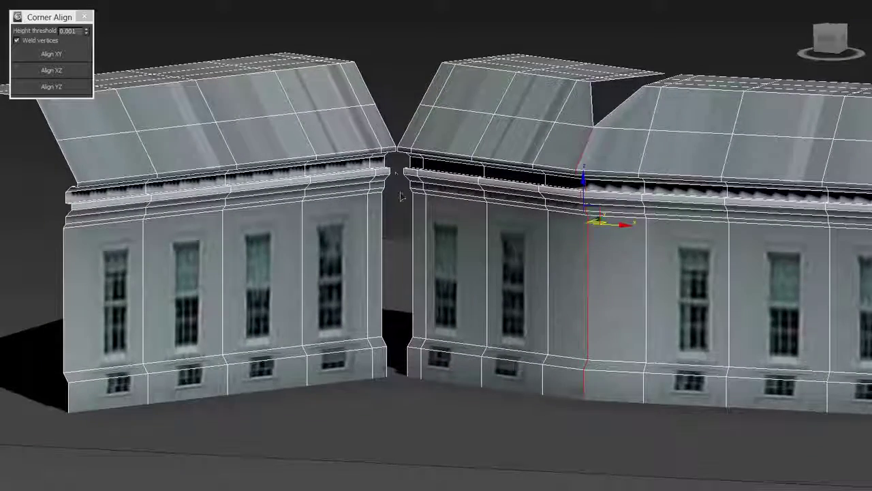
In Vertex mode, align the corner vertices to close the gap at the base
key("1")
scroll(394, 306, "up", 2)
scroll(394, 306, "up", 3)
scroll(394, 306, "up", 2)
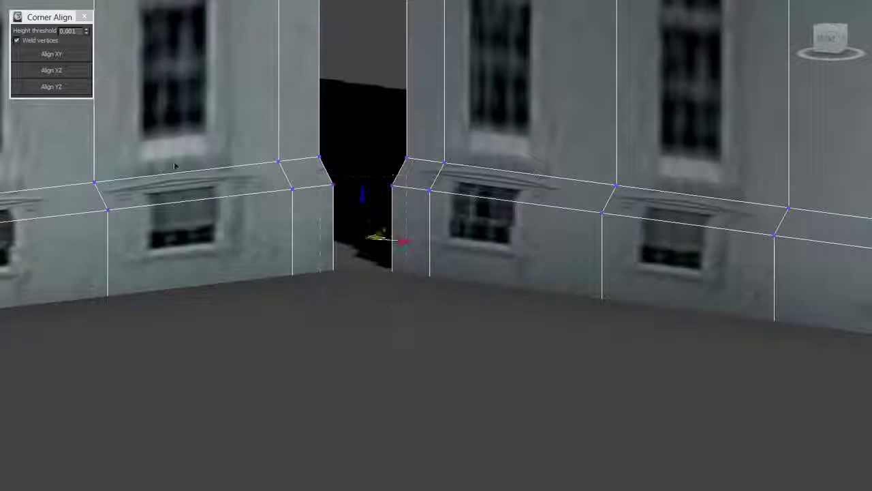
left_click(53, 54)
Weld the middle and left roof corner vertices into one apex with Align XY
scroll(409, 334, "down", 1)
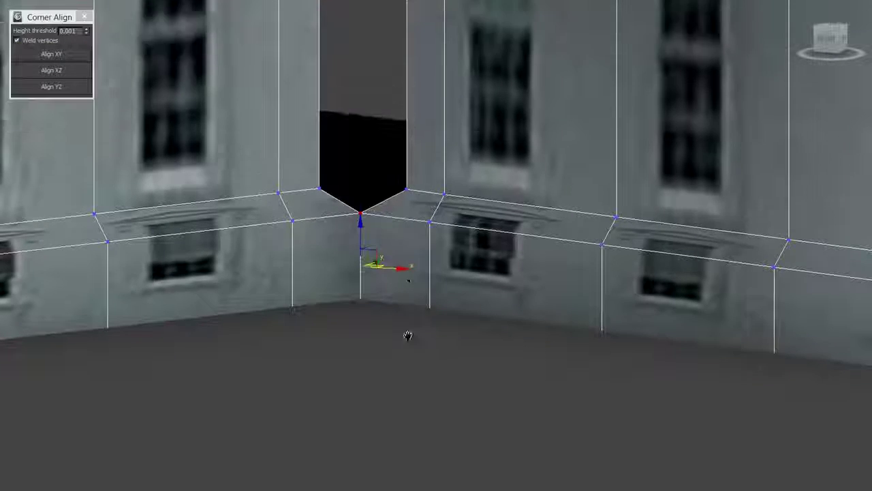
scroll(393, 243, "down", 3)
scroll(399, 215, "down", 2)
mouse_move(399, 215)
middle_mouse_down("alt")
mouse_move(415, 211)
mouse_move(415, 234)
mouse_move(417, 227)
middle_mouse_up("alt")
left_click(404, 248)
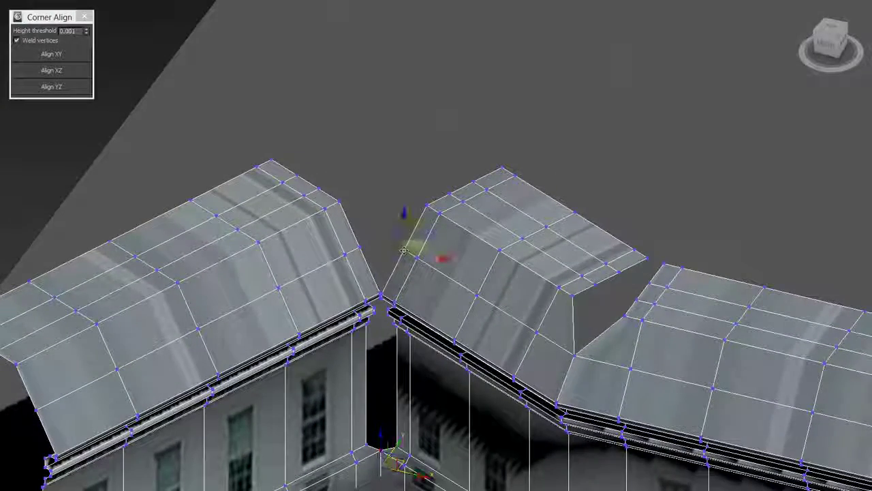
left_click(359, 247, "ctrl")
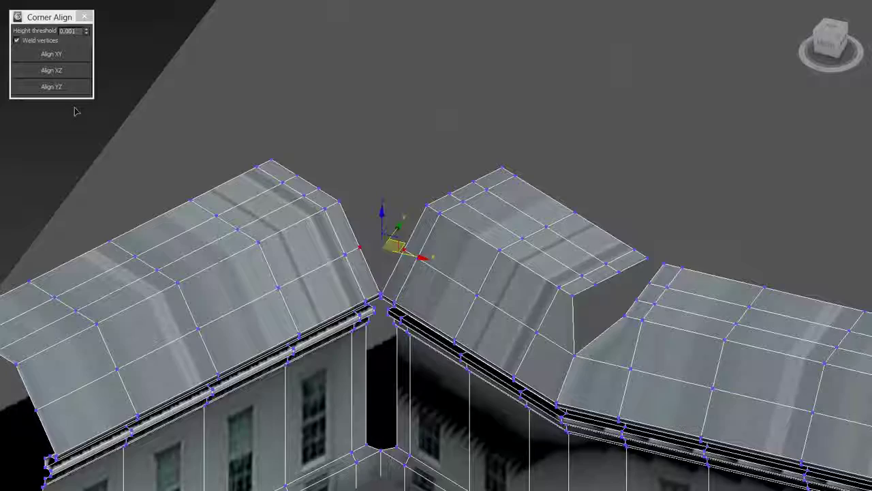
left_click(53, 56)
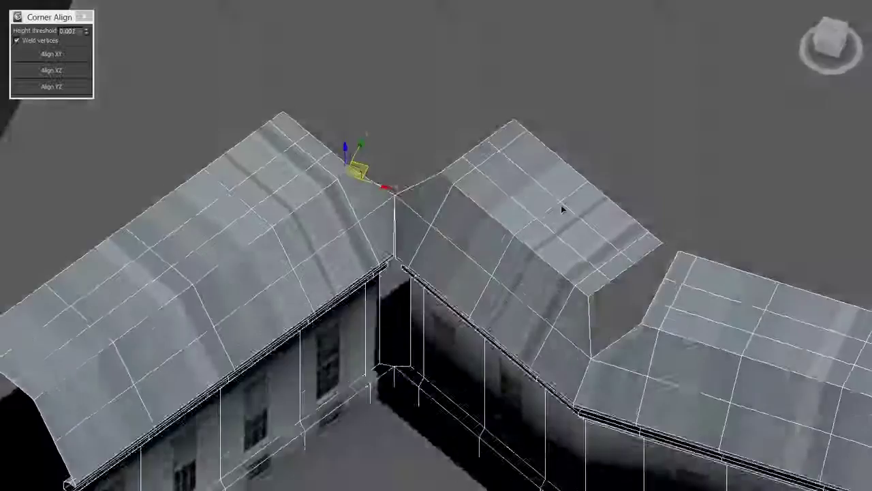
Snap the ridge corner vertices together and align the vertical edge where the walls meet
middle_click_drag(560, 205, 558, 195, "alt")
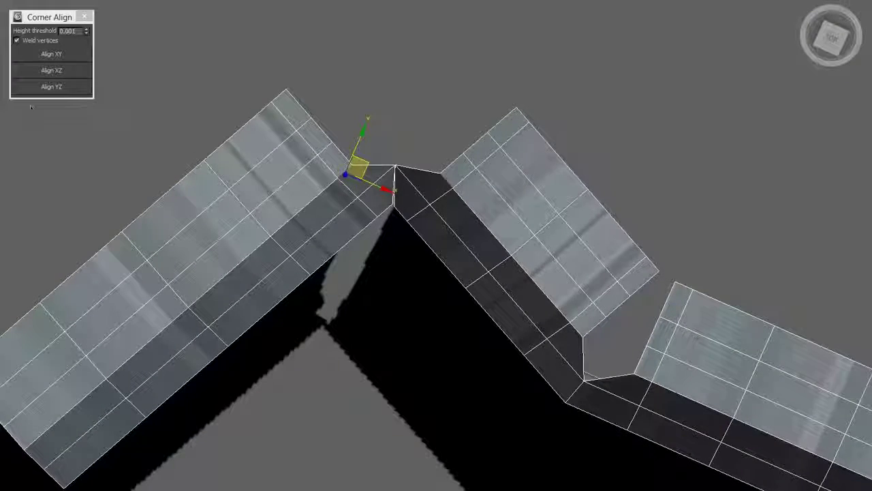
left_click(42, 54)
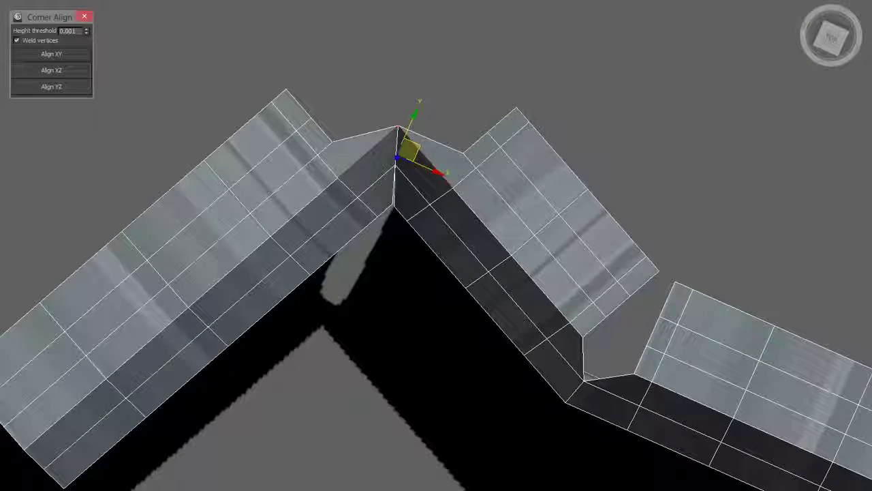
mouse_move(538, 279)
middle_mouse_down("alt")
mouse_move(412, 309)
mouse_move(259, 164)
middle_mouse_up("alt")
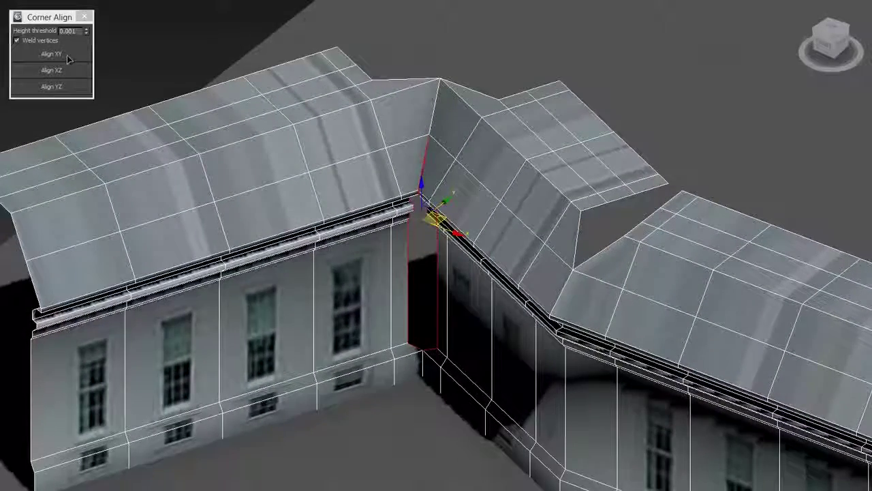
left_click(67, 55)
middle_click_drag(411, 182, 412, 266, "alt")
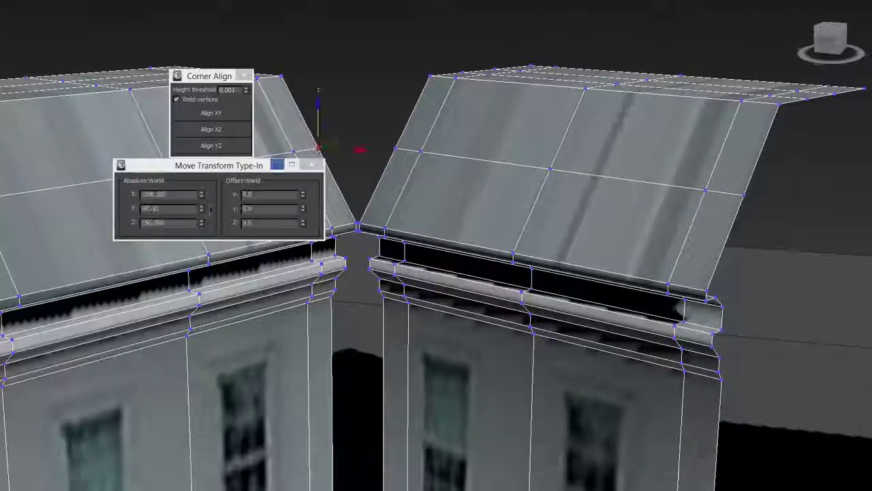
In Move Transform Type-In, compare both roof corner vertices' Z heights, undoing a test align
double_click(155, 222)
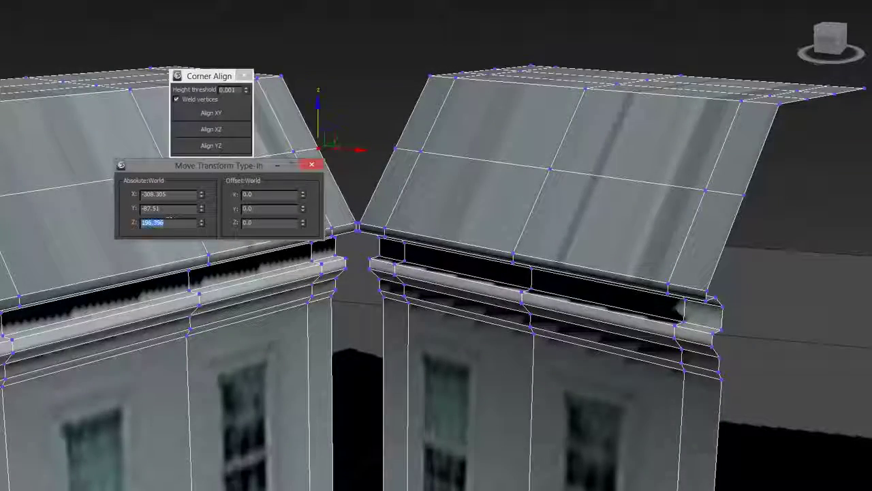
left_click(393, 150)
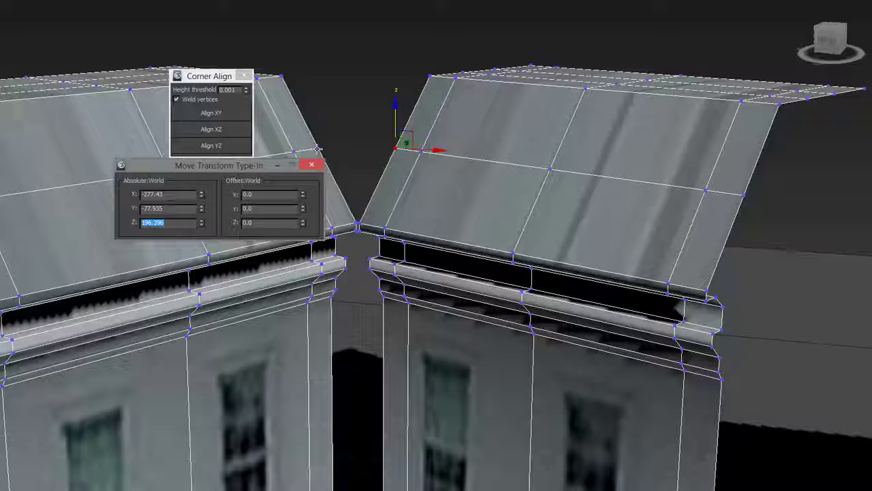
left_click(224, 114)
key("ctrl+z")
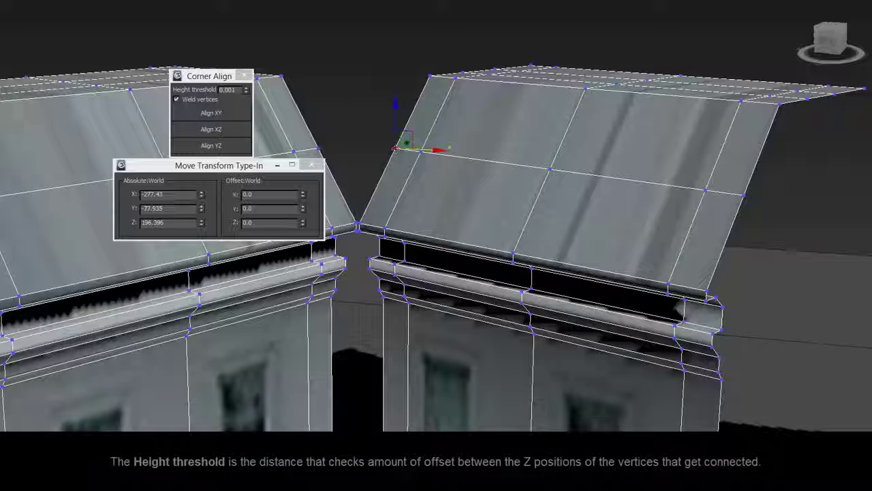
left_click(184, 221)
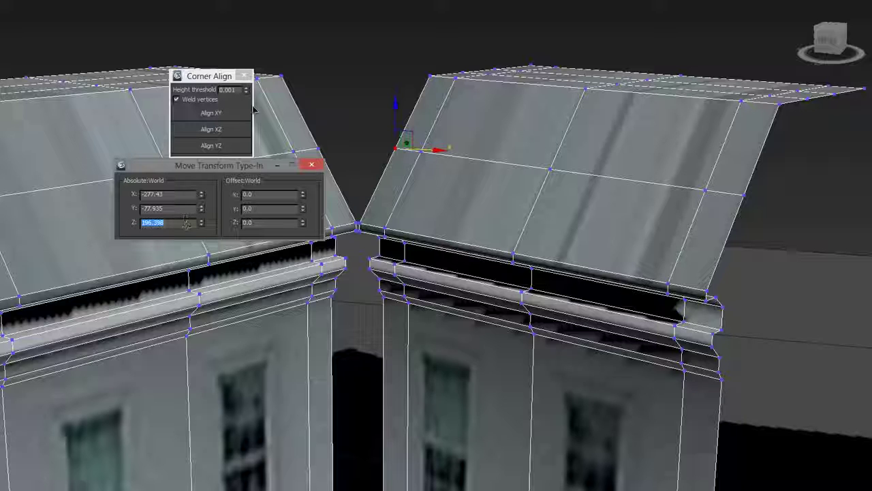
left_click(319, 147)
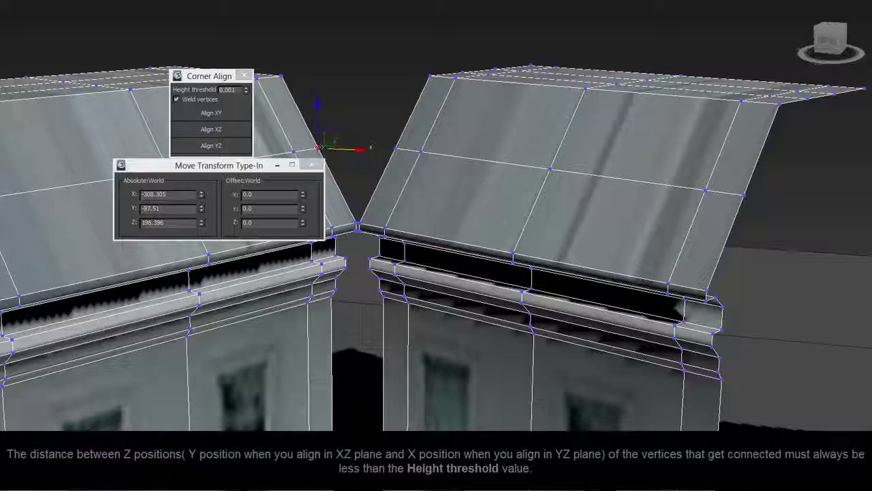
left_click(396, 148)
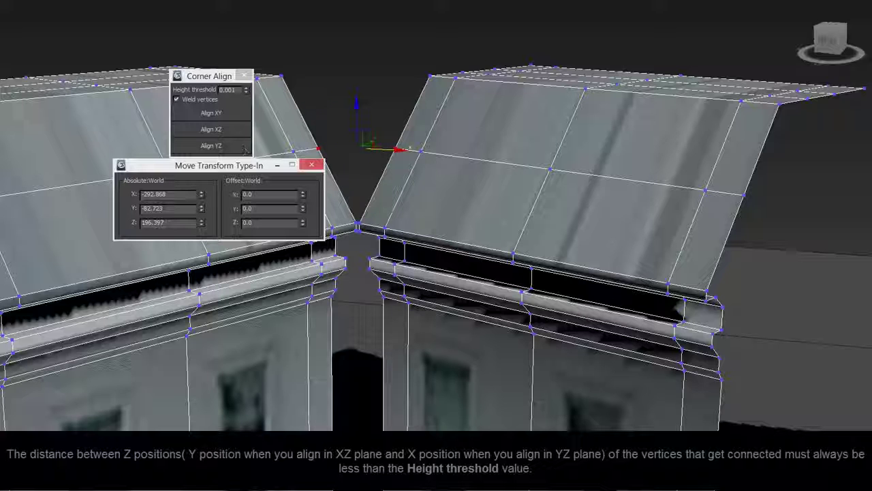
After Align XY finds no vertex pairs, dismiss the warning and raise Height threshold above 0.001
left_click(212, 113)
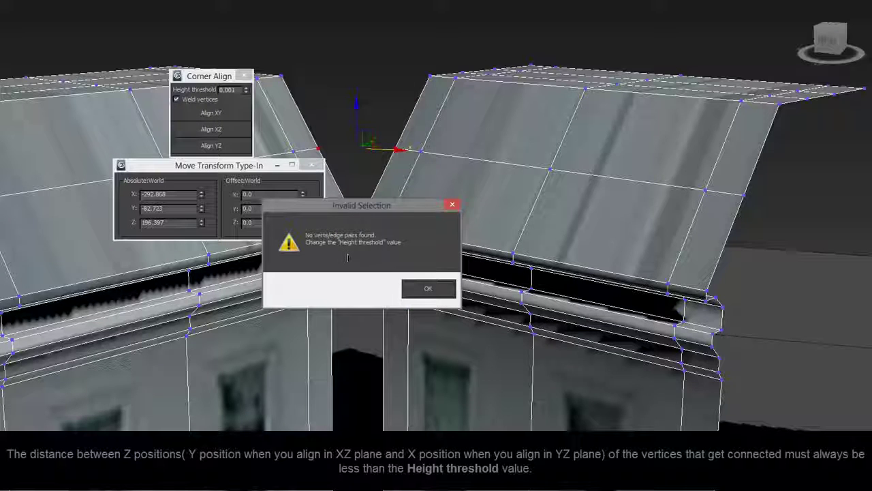
left_click(424, 287)
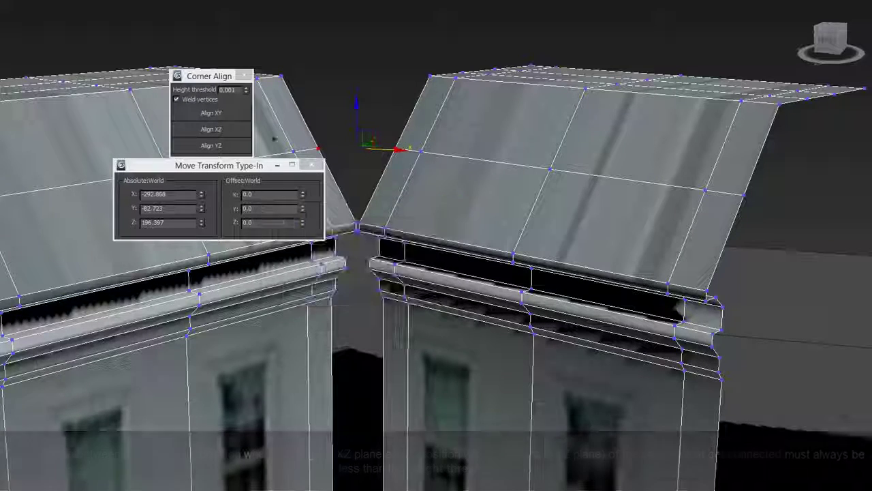
left_click(246, 87)
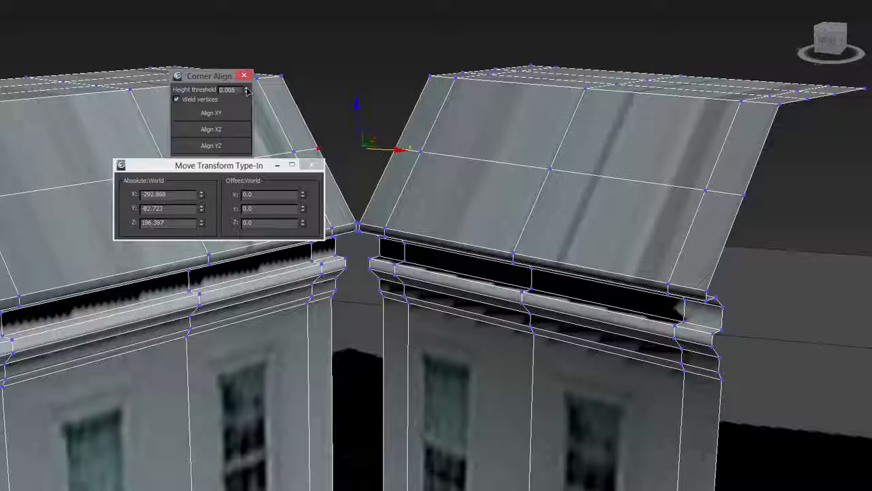